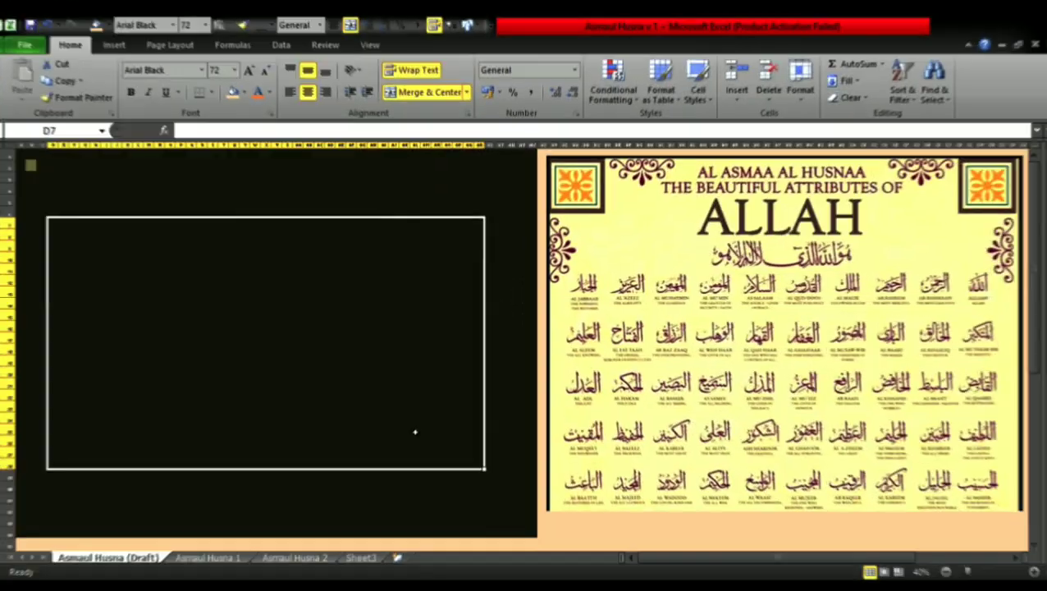
Enter the three-line title 'Membuat Kaligrafi', 'Khat Kufi', 'Asmaul Husna'
text(Membuat Kali)
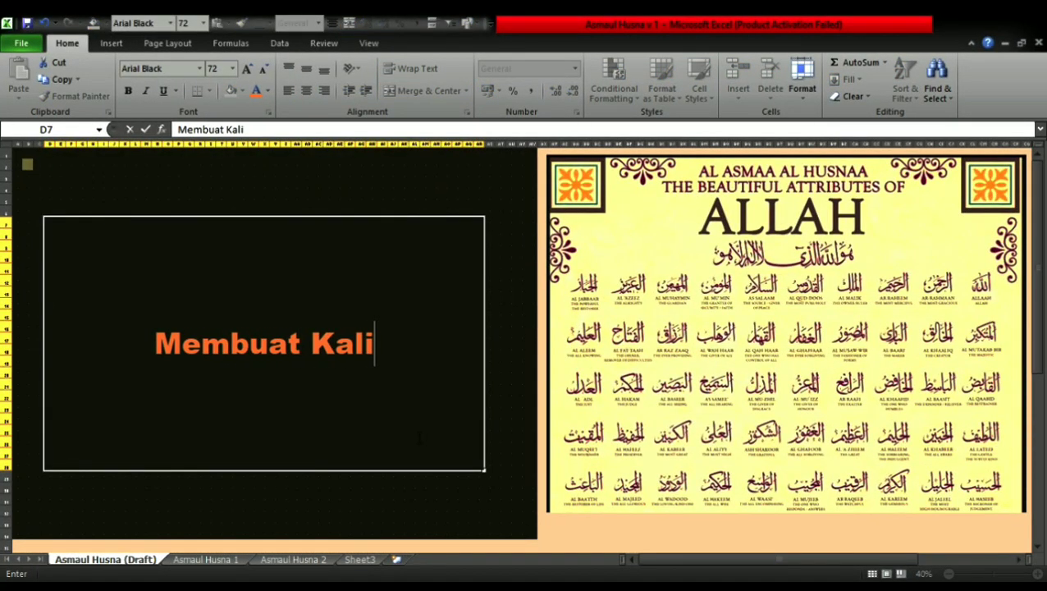
text(grafi)
key(alt+Return)
text(Khat)
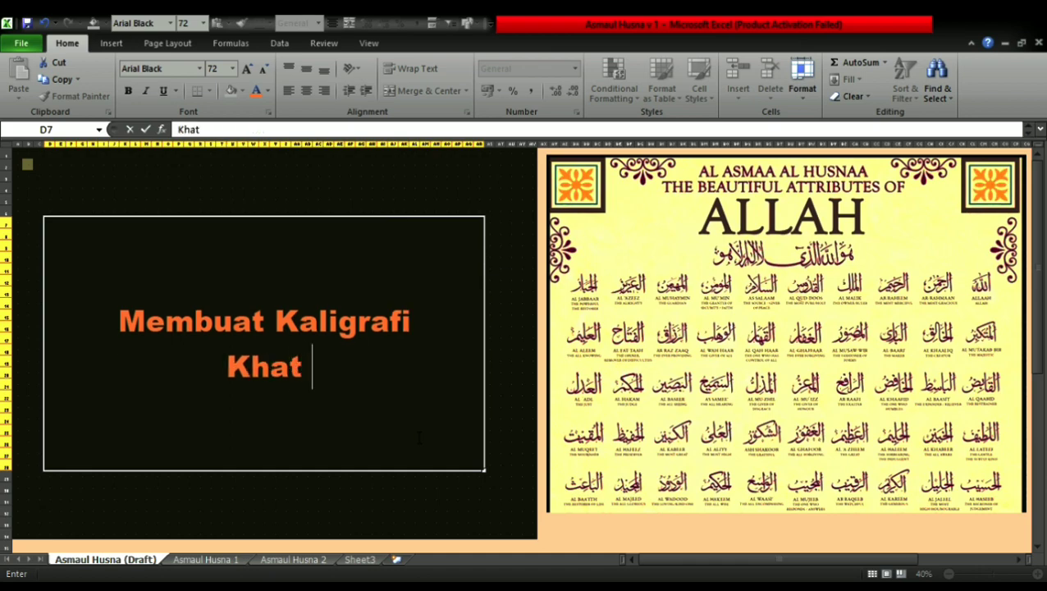
text( Kufi)
key(alt+Return)
text(Asmaul Husna)
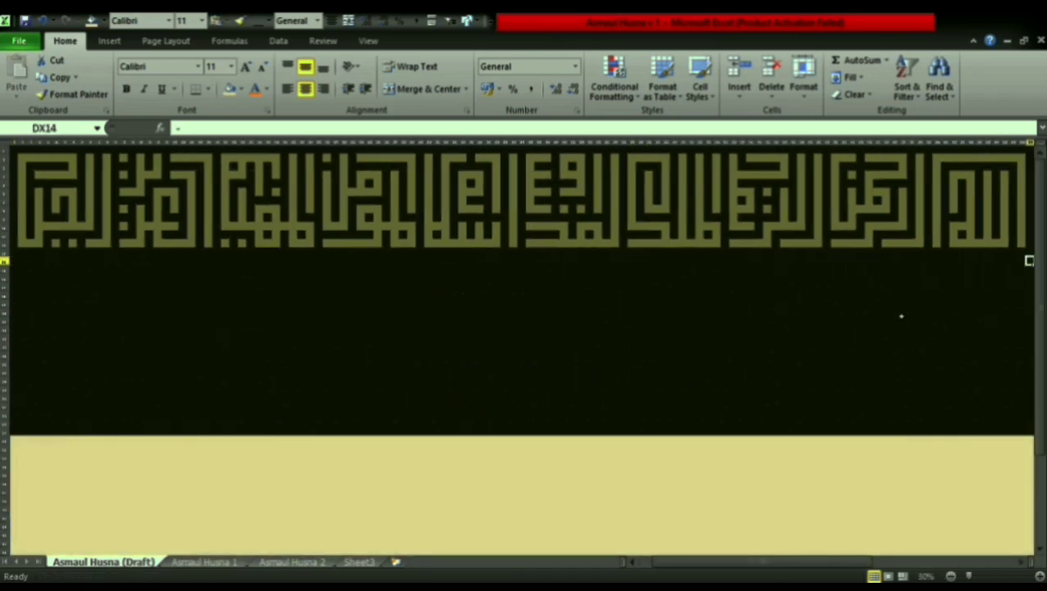
Paste gold border bars around the Kufic row and close a lower band with a right-end bar
key(ctrl+c)
key(Left)
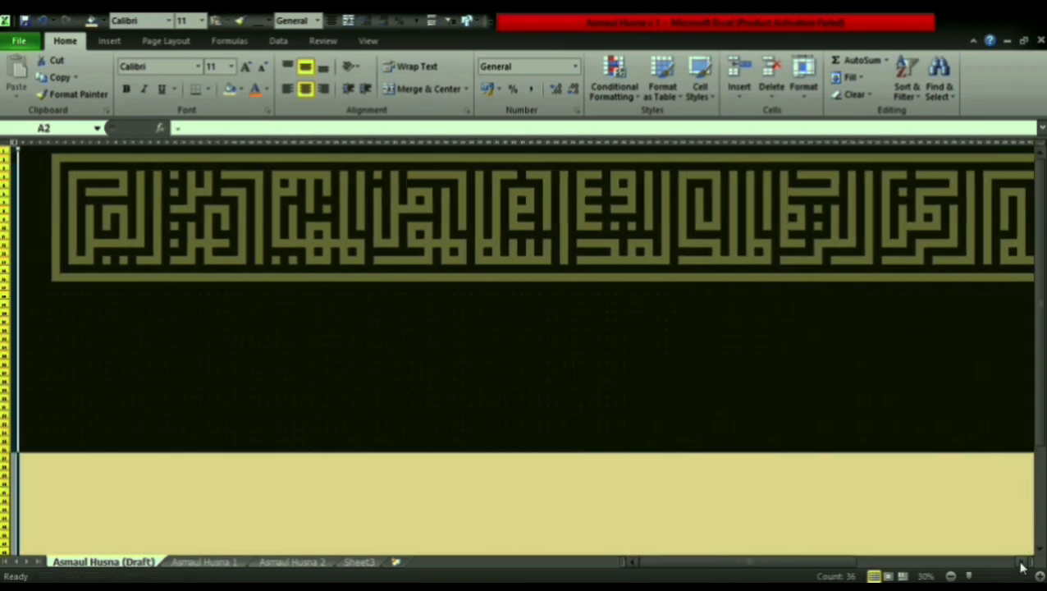
key(Return)
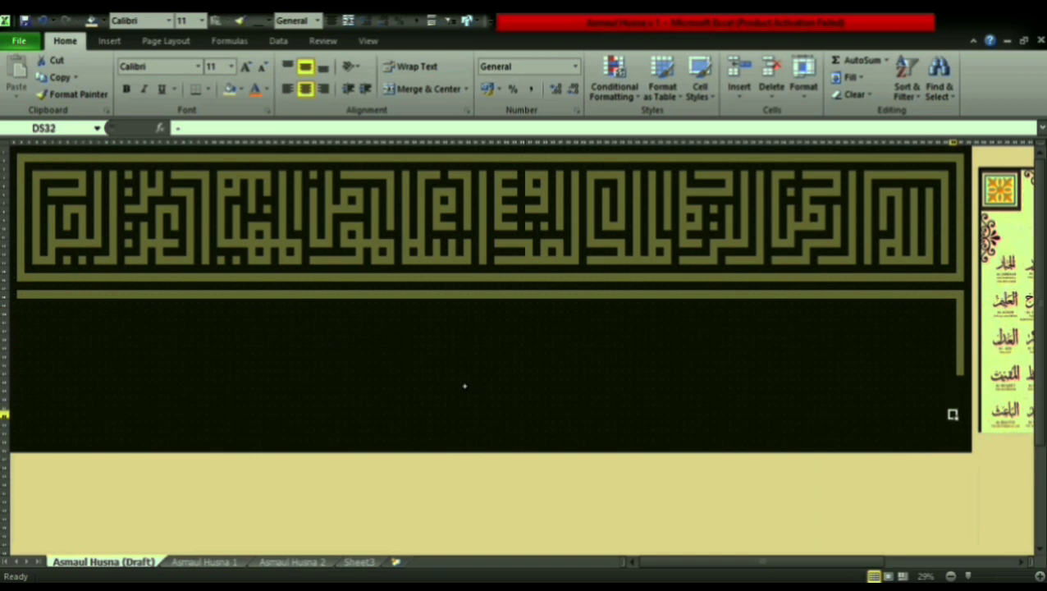
key(ctrl+v)
key(Return)
key(ctrl+v)
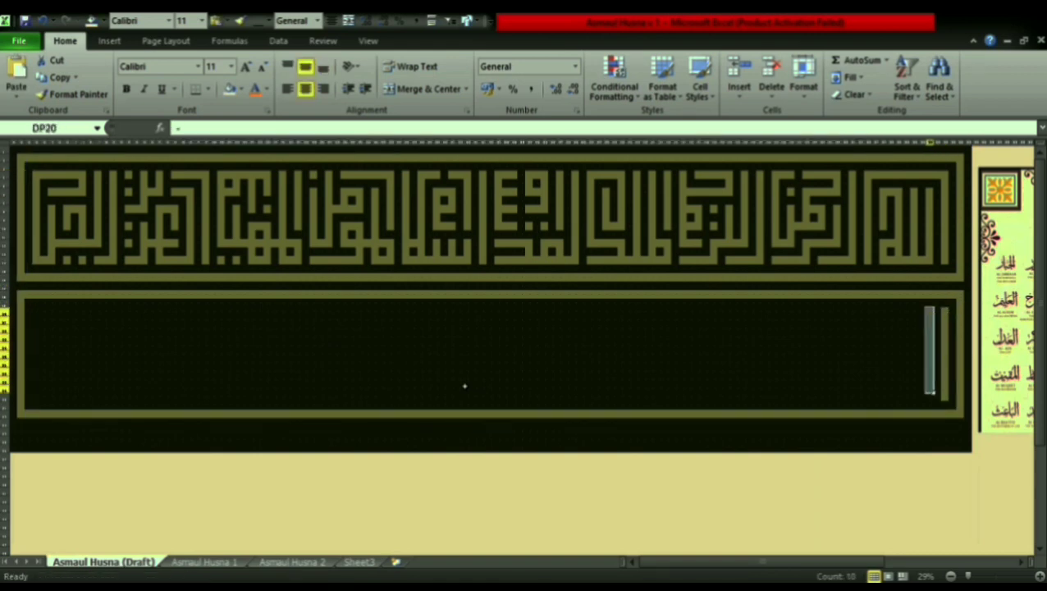
key(Return)
Paste gold bars at the second band's right end to form its first letter
key(ctrl+c)
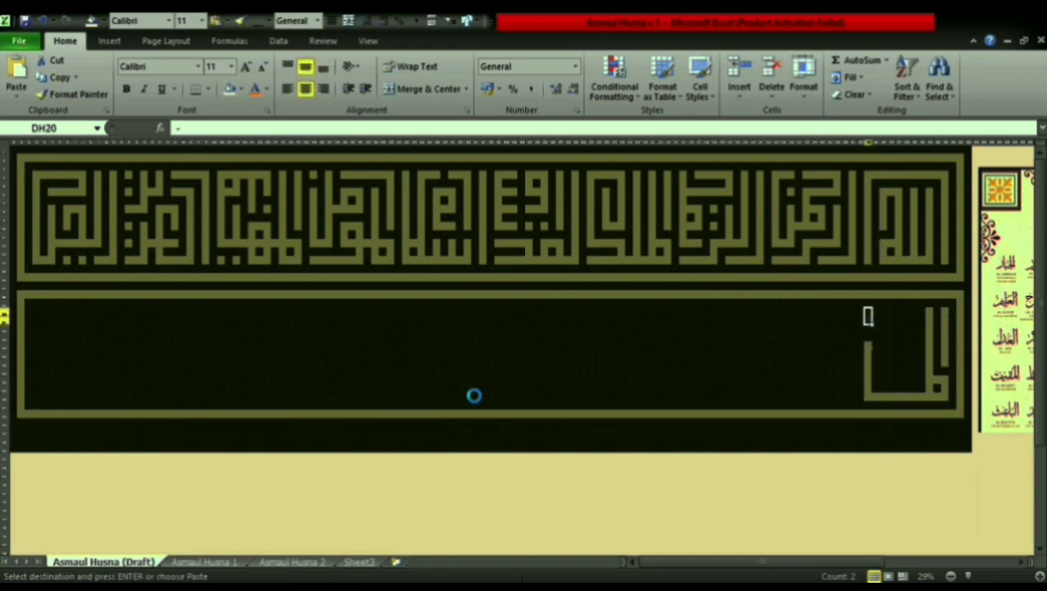
key(ctrl+v)
click(914, 380)
key(ctrl+c)
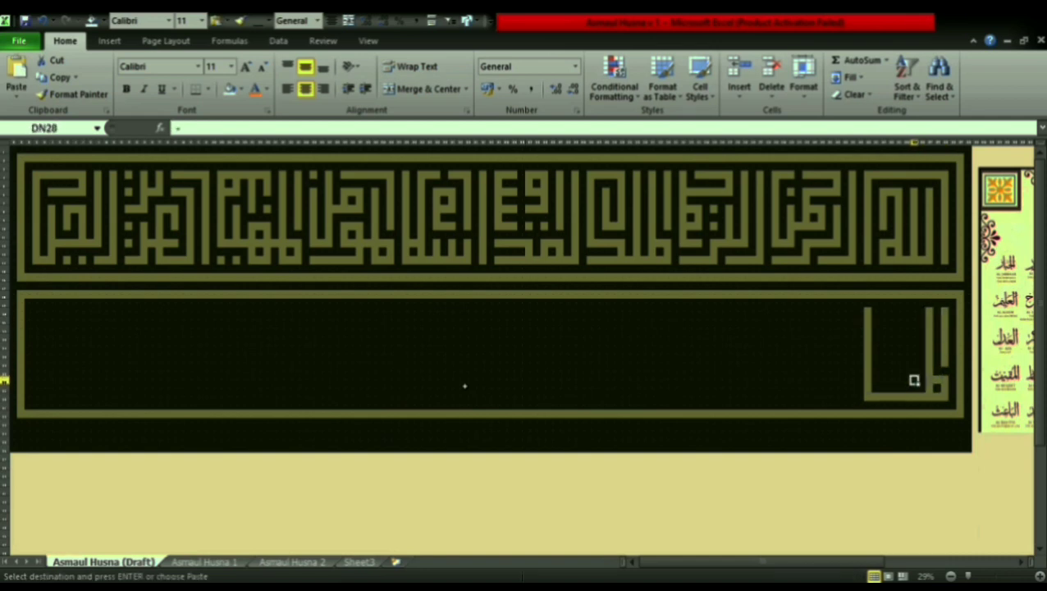
key(Return)
key(ctrl+c)
click(921, 328)
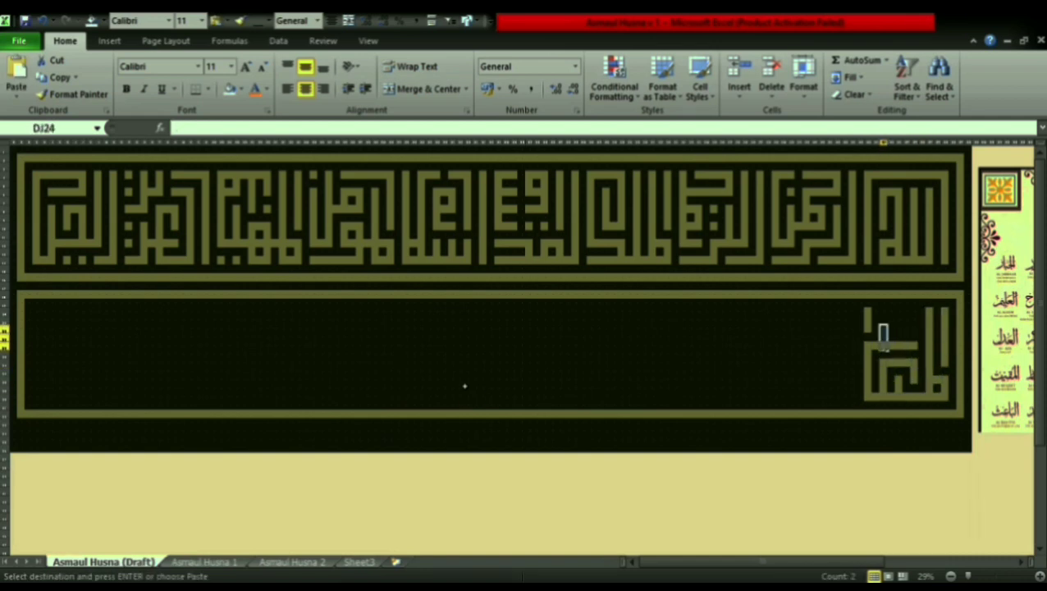
key(Return)
Add more gold bars in the second row just left of the first letter
click(914, 312)
click(851, 305)
key(Return)
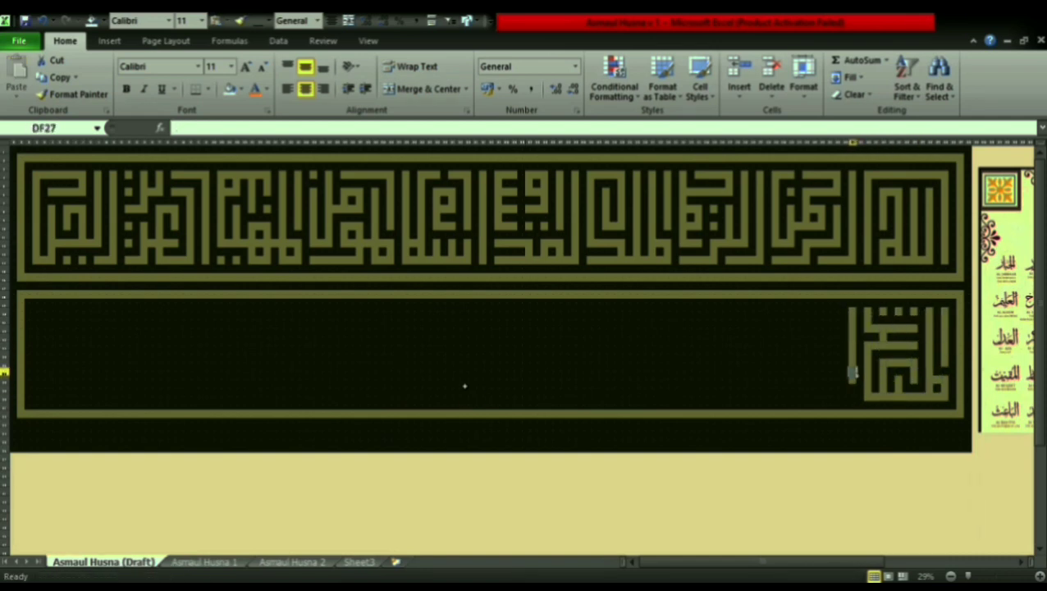
key(ctrl+c)
click(820, 373)
key(Return)
click(799, 372)
key(Return)
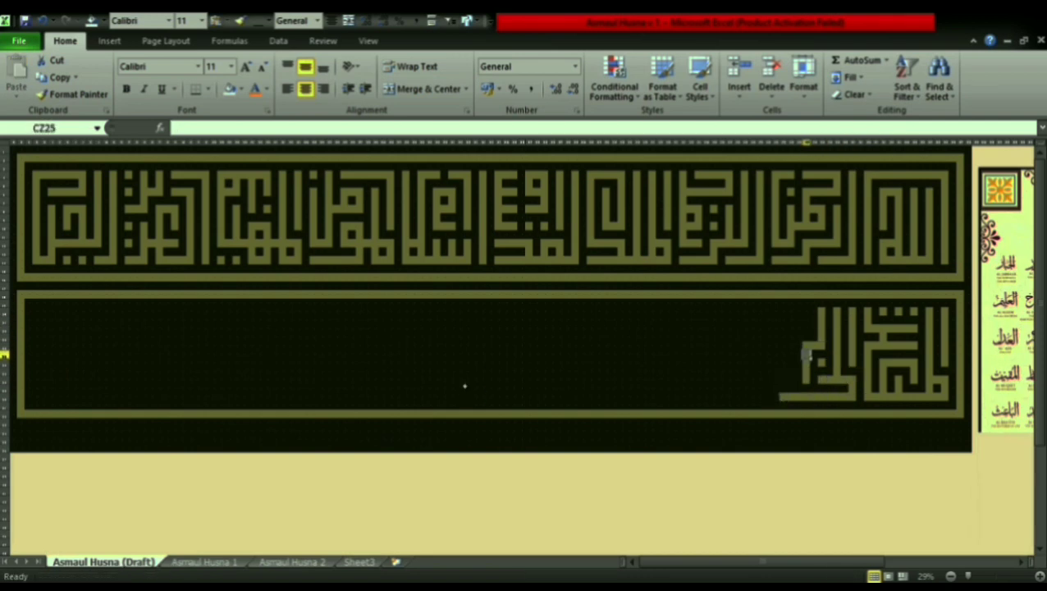
key(ctrl+c)
Build the next letter with a tall ten-row stroke, a vertical column, a bottom bar and a hook
click(788, 316)
key(Return)
drag(775, 309, 775, 400)
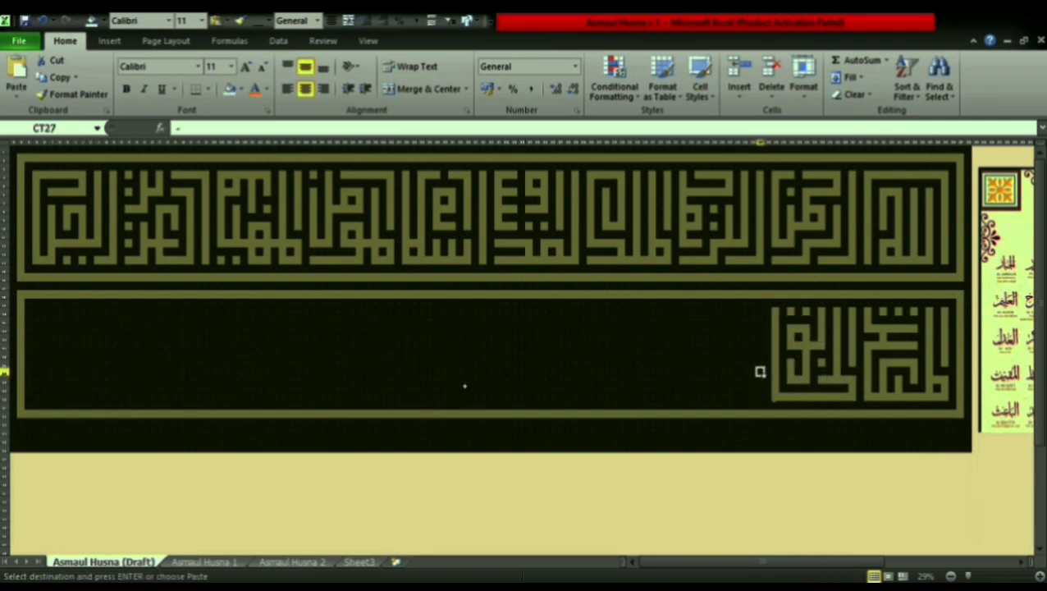
mouse_move(743, 309)
mouse_down()
mouse_move(742, 400)
mouse_move(681, 395)
mouse_up()
key(Return)
key(Return)
drag(726, 341, 697, 364)
key(Return)
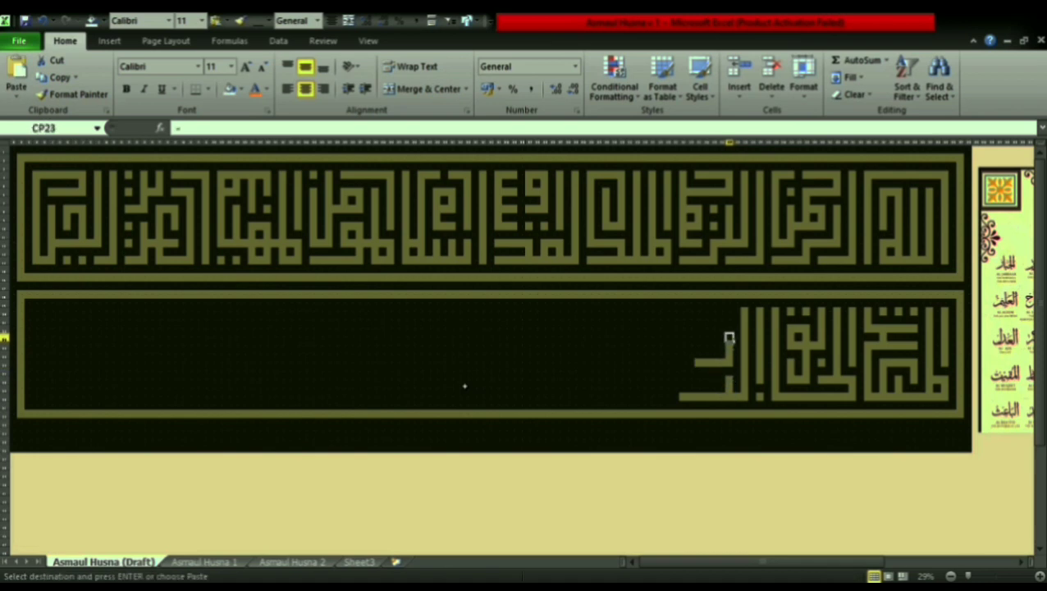
drag(698, 312, 699, 352)
Add further vertical strokes, a bottom bar and a horizontal bar to the next letters leftward
key(Return)
key(Return)
click(667, 397)
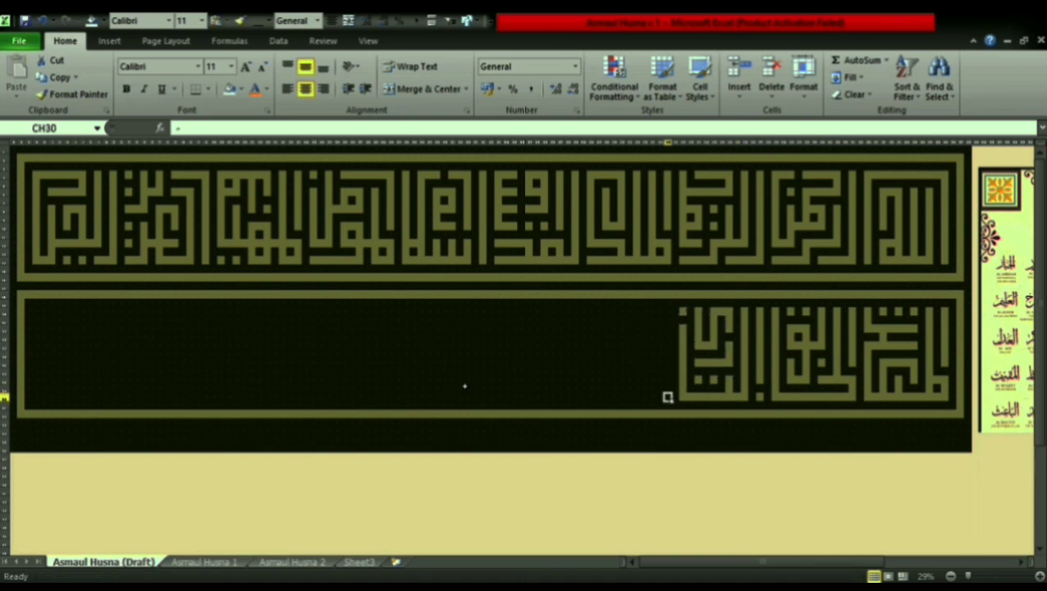
mouse_move(653, 322)
mouse_down()
mouse_move(652, 398)
mouse_move(603, 395)
mouse_up()
key(Return)
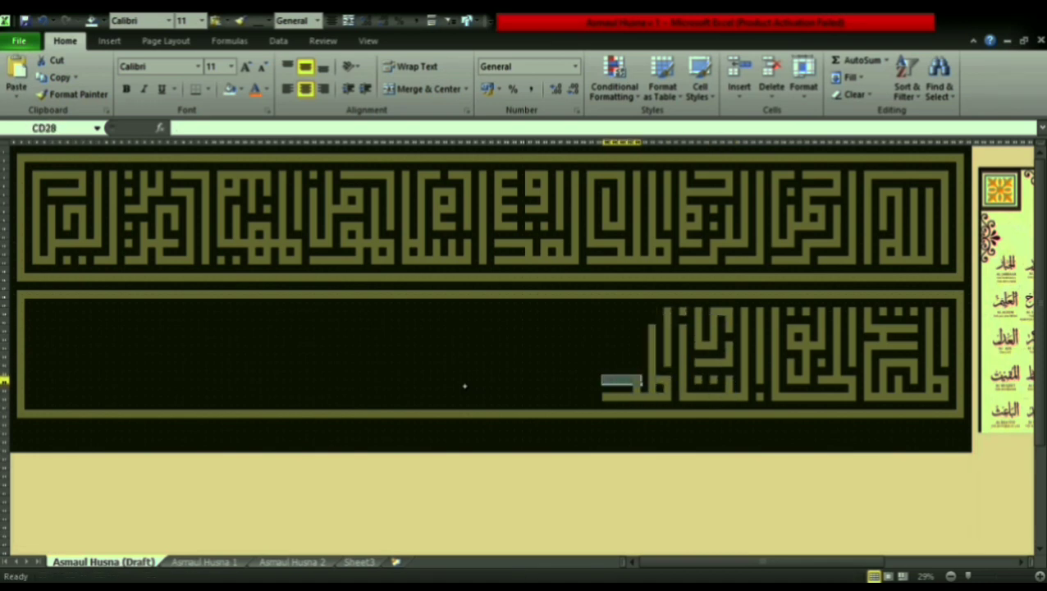
key(Return)
click(637, 355)
click(612, 328)
key(Return)
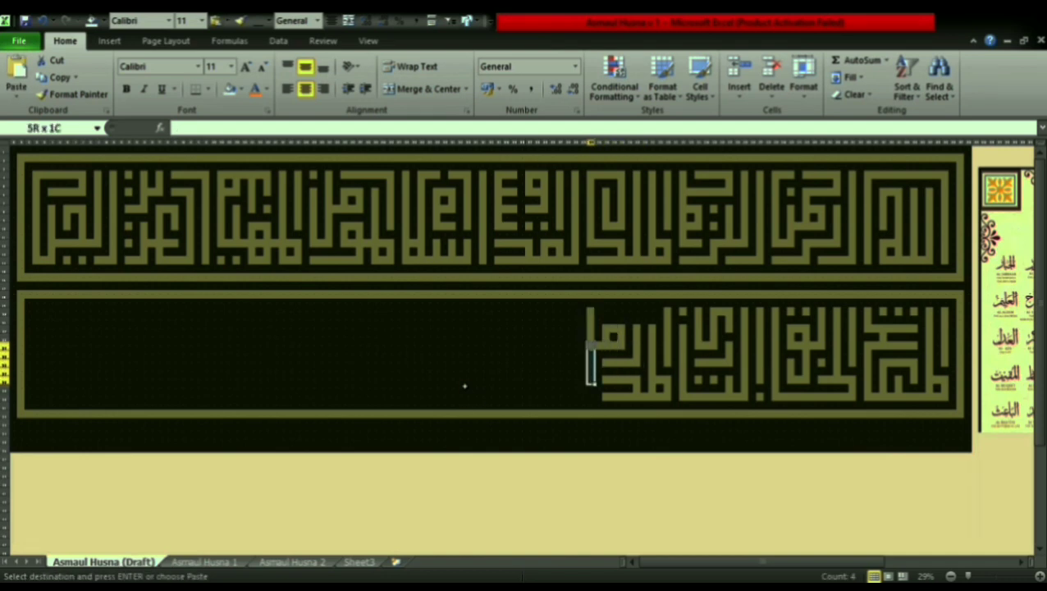
mouse_move(574, 308)
mouse_down()
mouse_move(574, 401)
mouse_move(559, 397)
mouse_up()
key(ctrl+v)
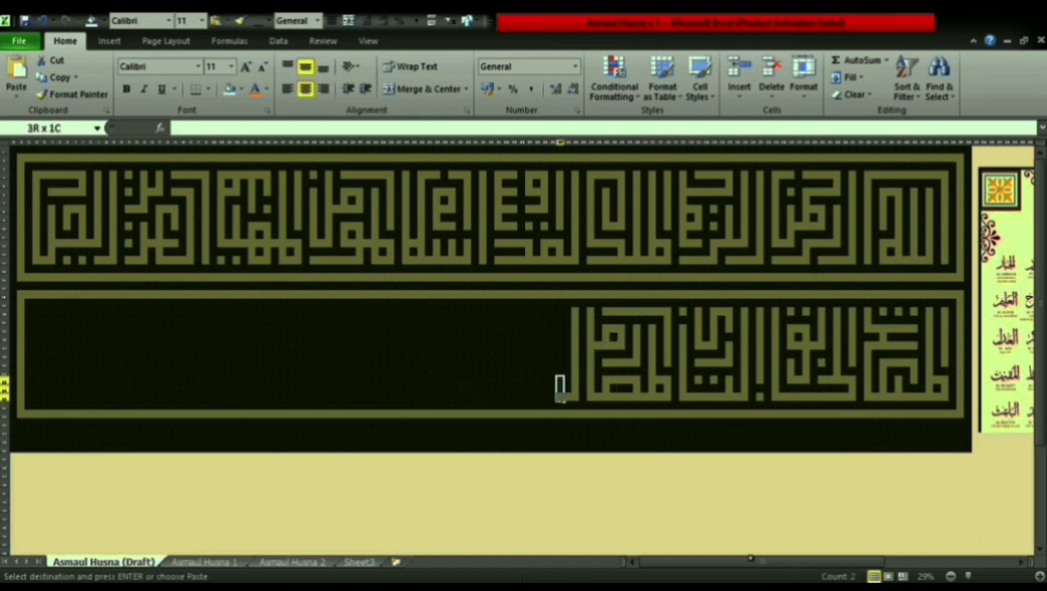
click(498, 381)
key(Return)
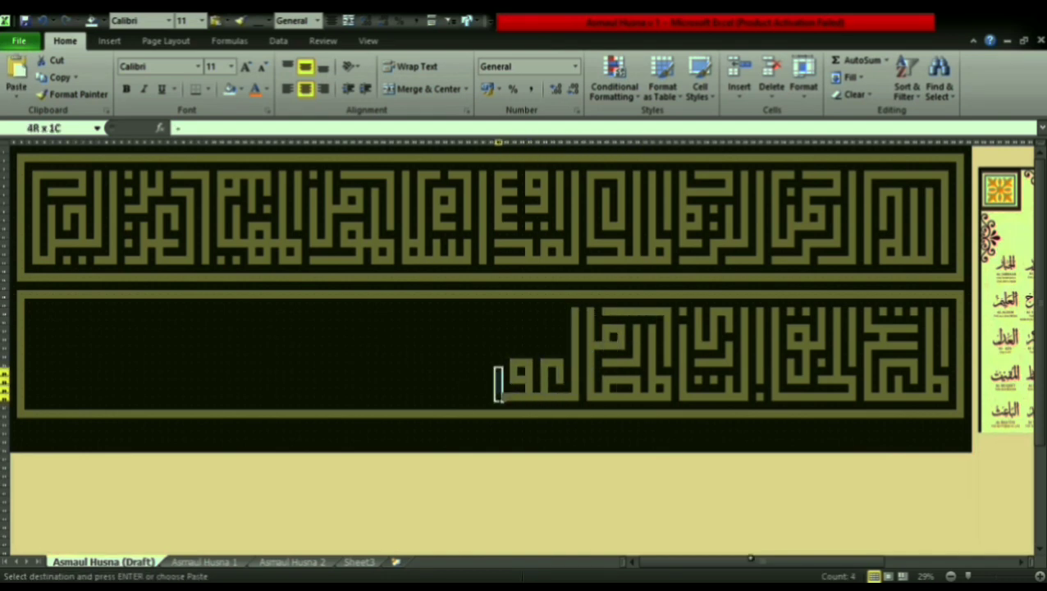
drag(510, 345, 564, 345)
key(Return)
Paste more vertical gold bars further left and select a seven-cell column to reuse
mouse_move(483, 368)
mouse_down()
mouse_move(483, 400)
mouse_move(405, 397)
mouse_up()
key(ctrl+v)
drag(406, 394, 405, 308)
key(Return)
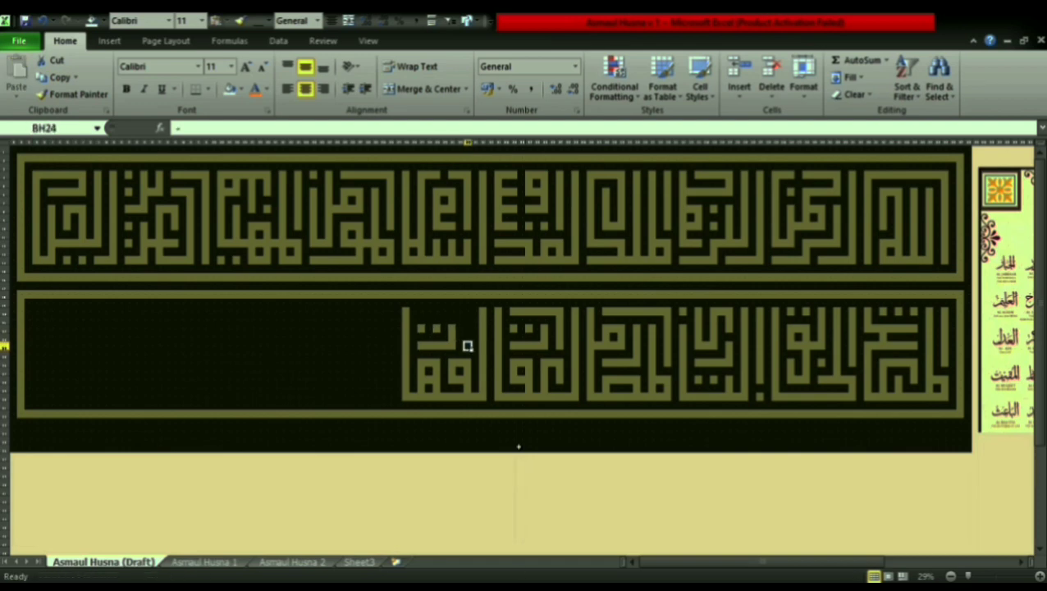
key(ctrl+v)
mouse_move(390, 312)
mouse_down()
mouse_move(391, 394)
mouse_move(337, 379)
mouse_up()
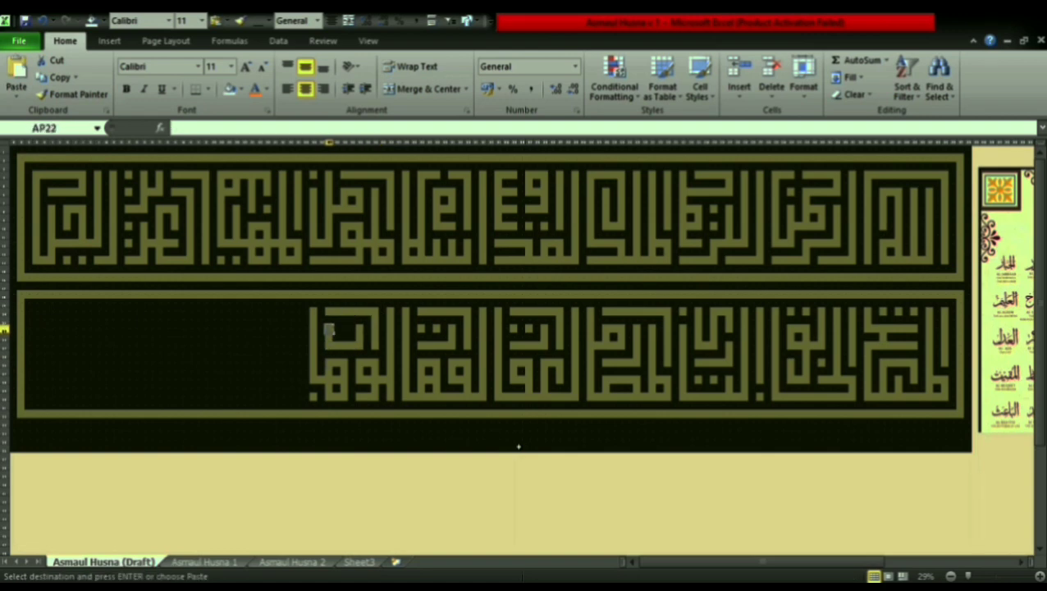
drag(298, 365, 312, 311)
scroll(298, 312, up, 1)
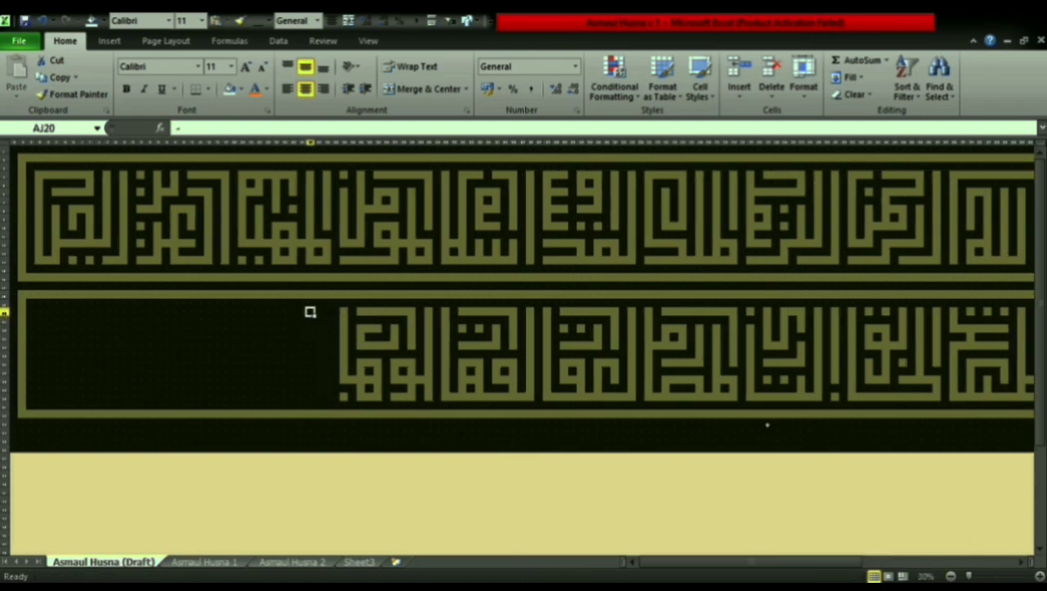
Paste the seven-cell column and more vertical gold bars left of the second-row lettering
key(ctrl+c)
click(310, 388)
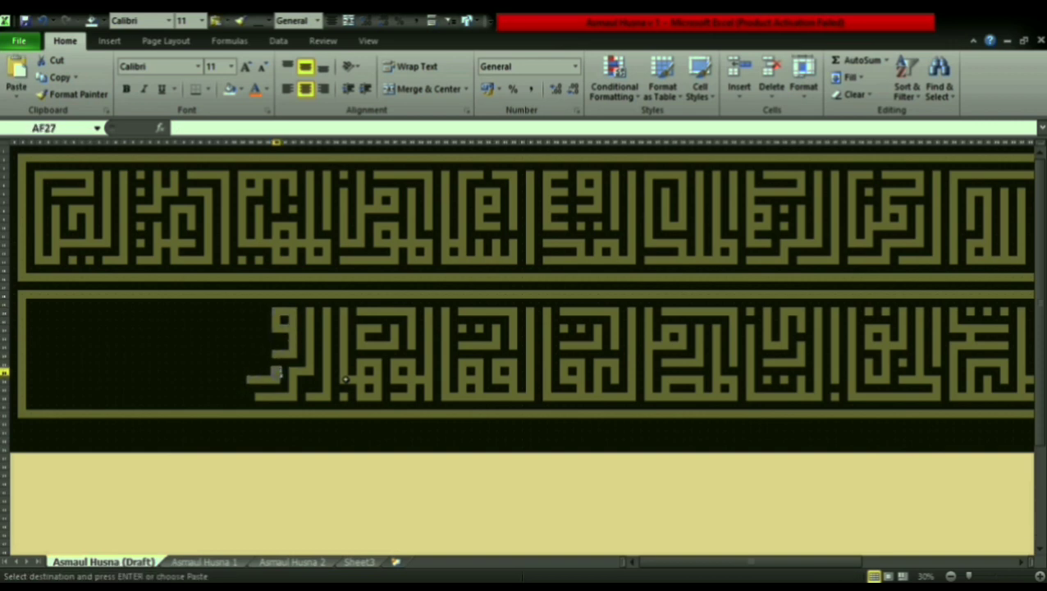
key(ctrl+v)
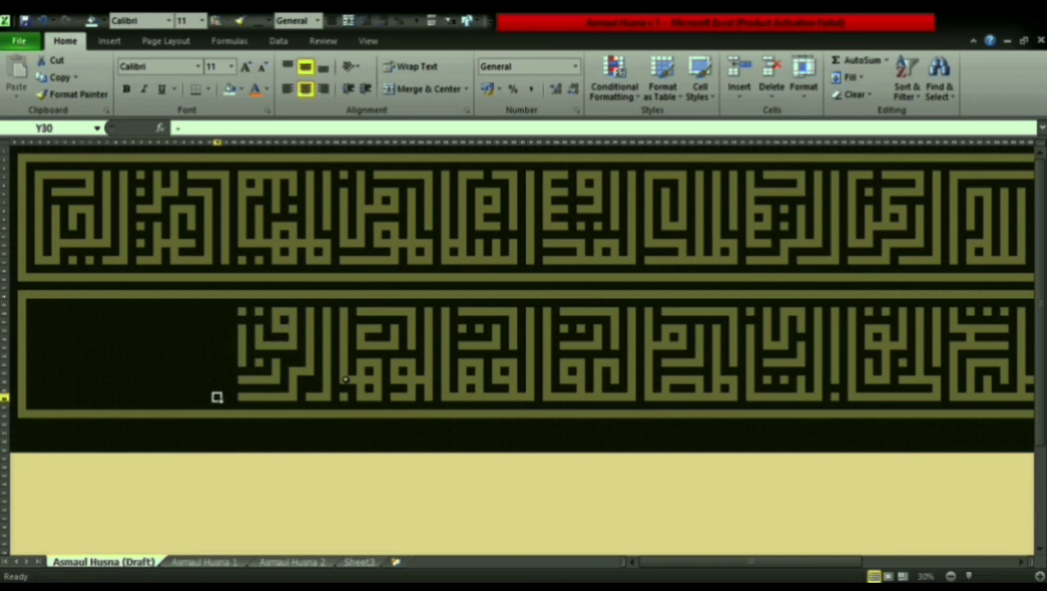
click(225, 312)
key(ctrl+v)
click(207, 311)
key(ctrl+v)
mouse_move(192, 376)
mouse_down()
mouse_move(191, 399)
mouse_move(152, 395)
mouse_up()
key(ctrl+v)
Complete the leftmost letters with base strokes, vertical columns and a gold bottom bar
key(ctrl+v)
drag(139, 311, 139, 402)
key(ctrl+v)
drag(163, 328, 193, 326)
key(ctrl+v)
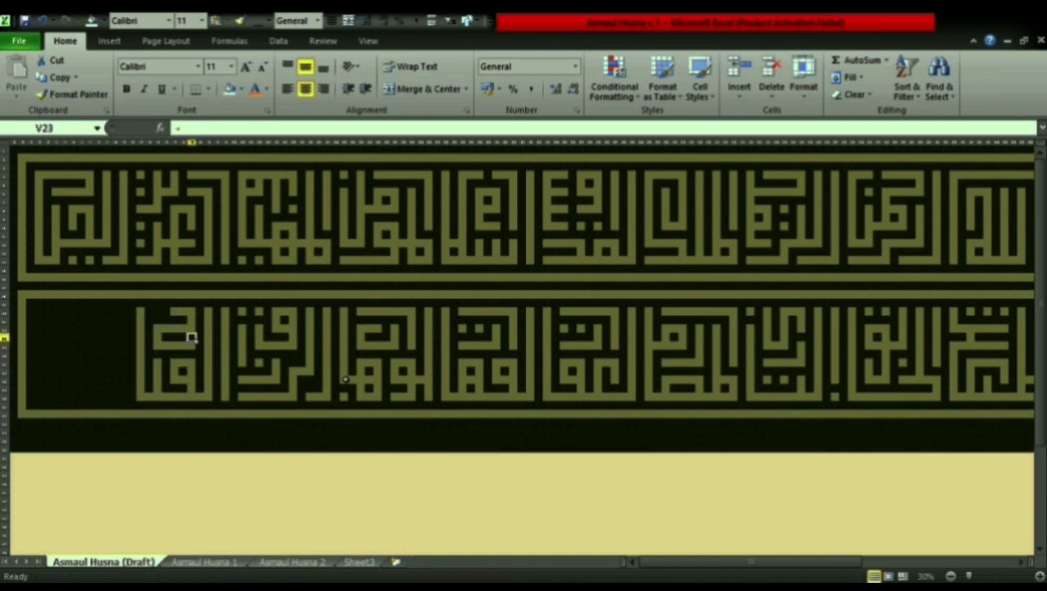
mouse_move(123, 310)
mouse_down()
mouse_move(123, 394)
mouse_move(86, 396)
mouse_up()
key(ctrl+v)
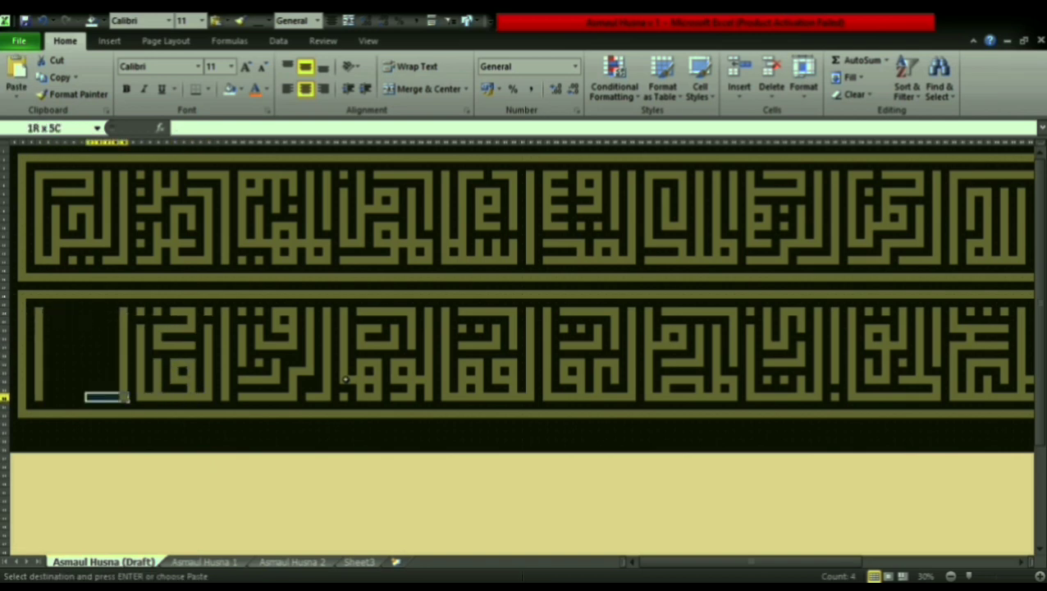
key(Return)
mouse_move(72, 310)
mouse_down()
mouse_move(72, 399)
mouse_move(43, 396)
mouse_up()
key(ctrl+y)
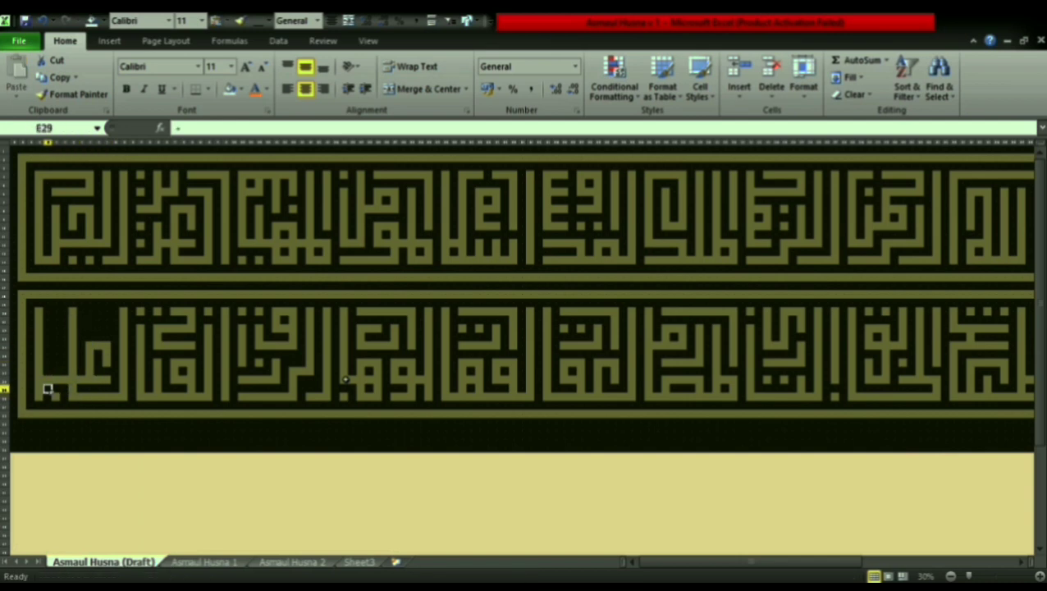
key(ctrl+y)
click(54, 347)
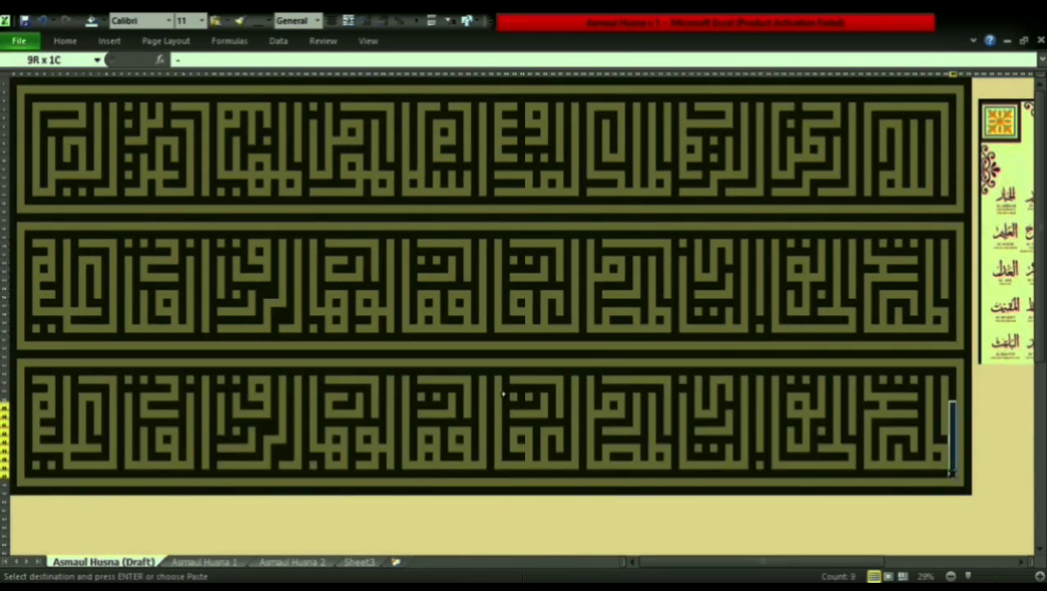
Undo the duplicated third-row lettering and copy a short vertical gold stroke
key(ctrl+z)
drag(945, 379, 944, 400)
key(ctrl+c)
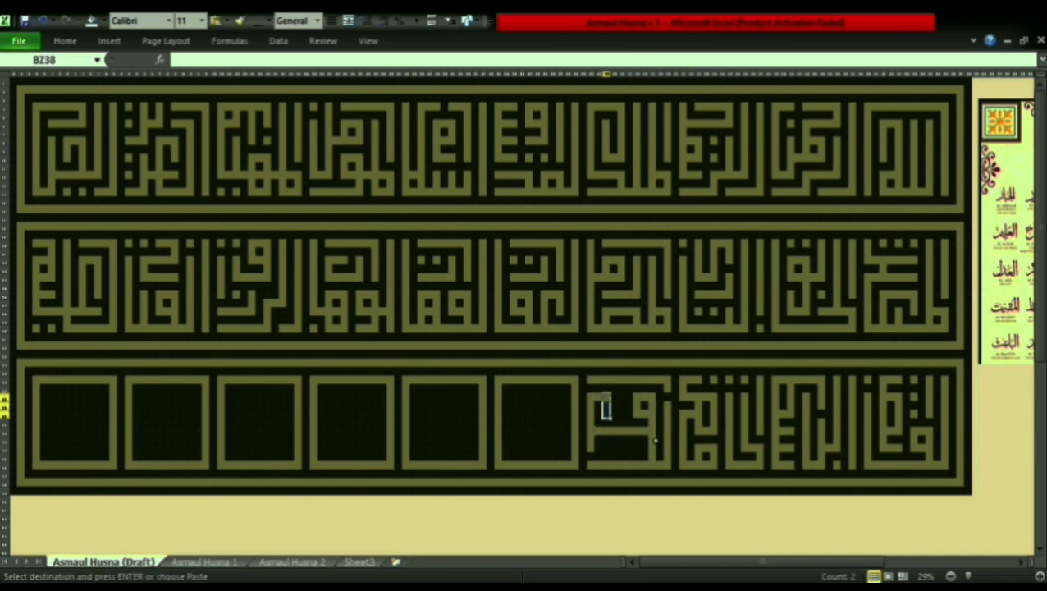
Paste gold stroke segments to start the next glyph in the third row
key(Return)
click(637, 448)
click(653, 380)
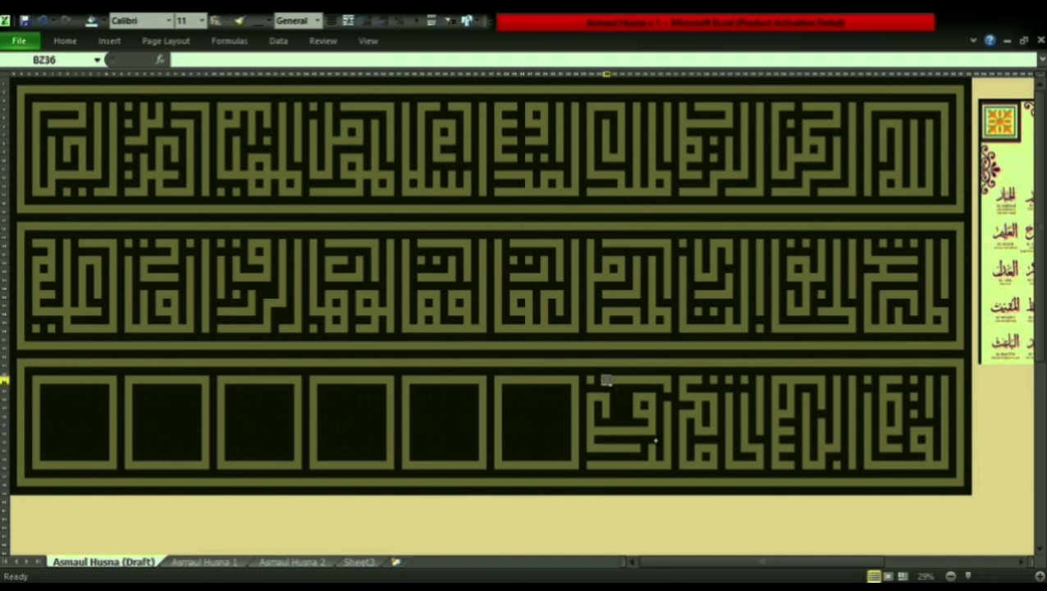
key(ctrl+c)
key(Return)
key(ctrl+c)
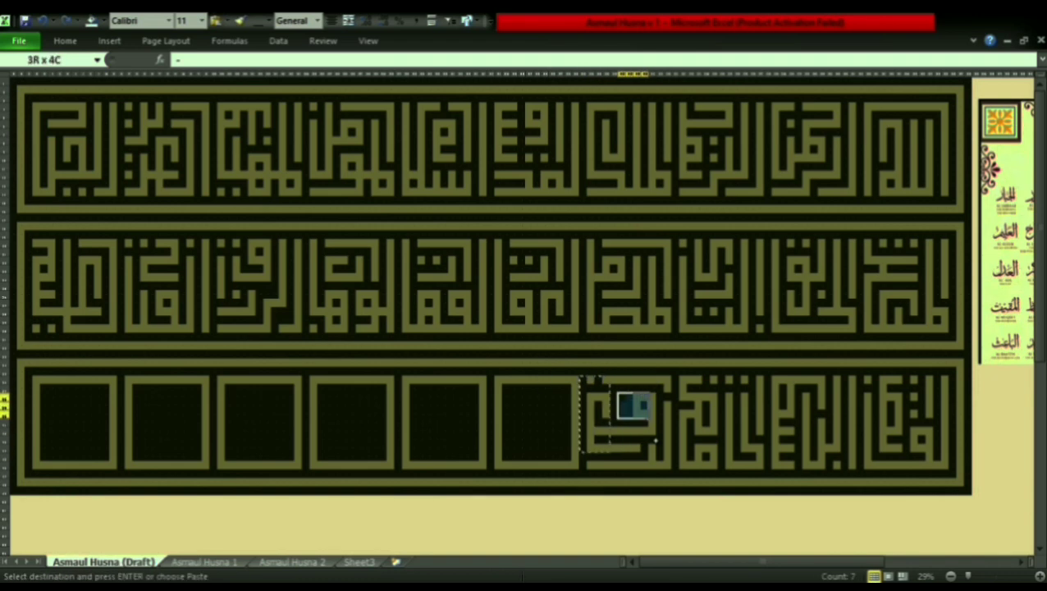
click(645, 423)
key(Return)
click(567, 430)
Add horizontal and two-cell strokes to complete that glyph
drag(593, 374, 634, 386)
key(ctrl+c)
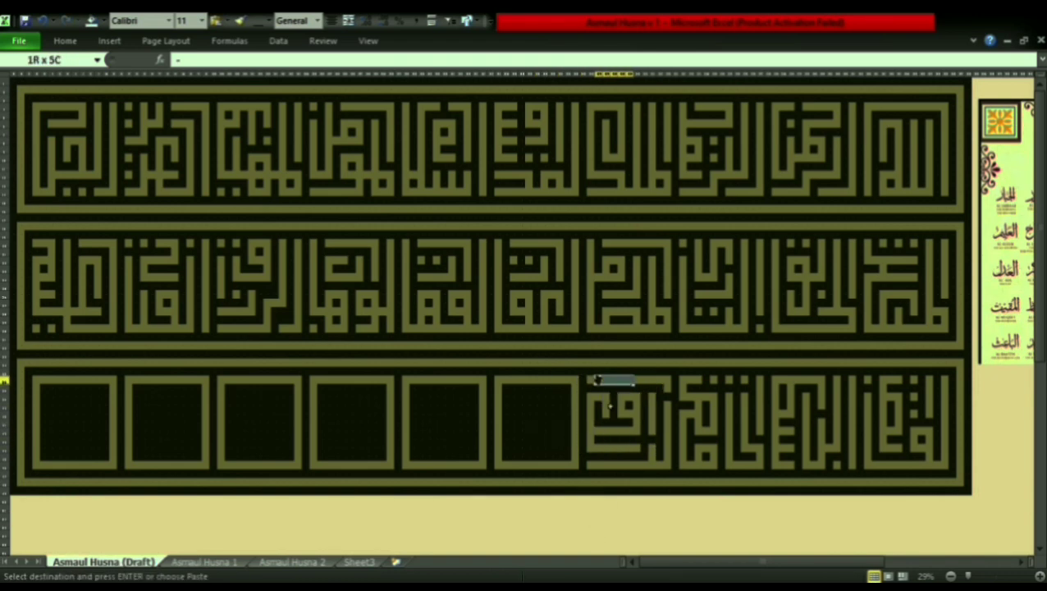
click(544, 380)
key(Return)
key(Return)
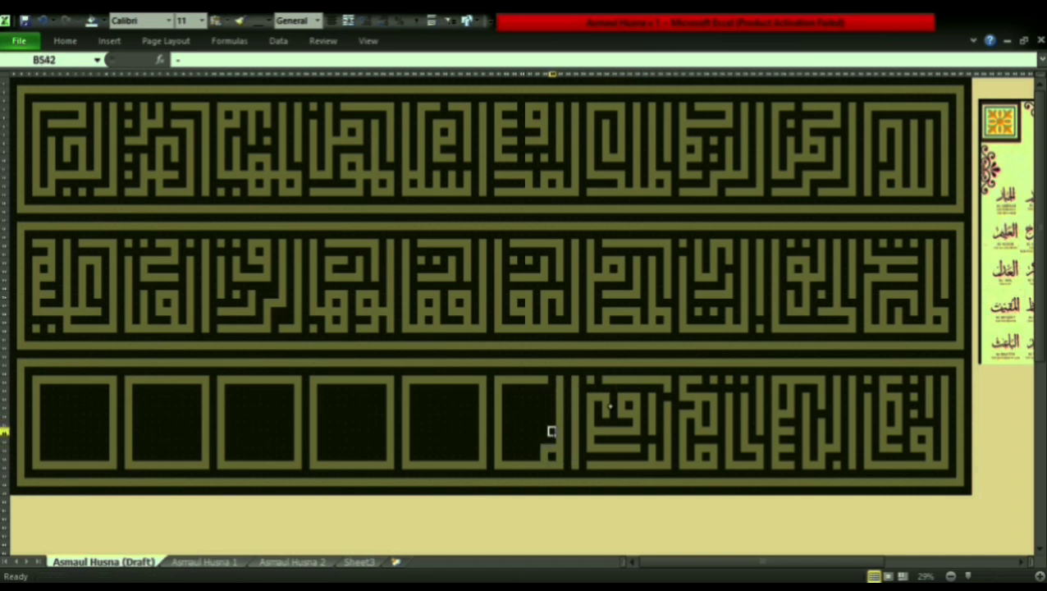
key(ctrl+c)
drag(525, 415, 533, 416)
key(Return)
click(521, 465)
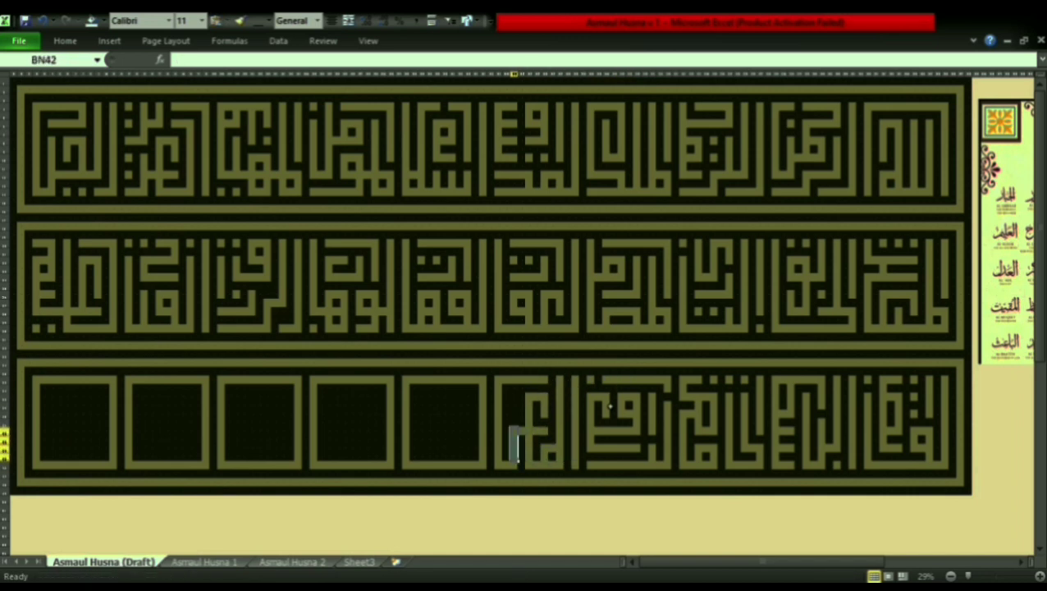
key(ctrl+v)
click(512, 421)
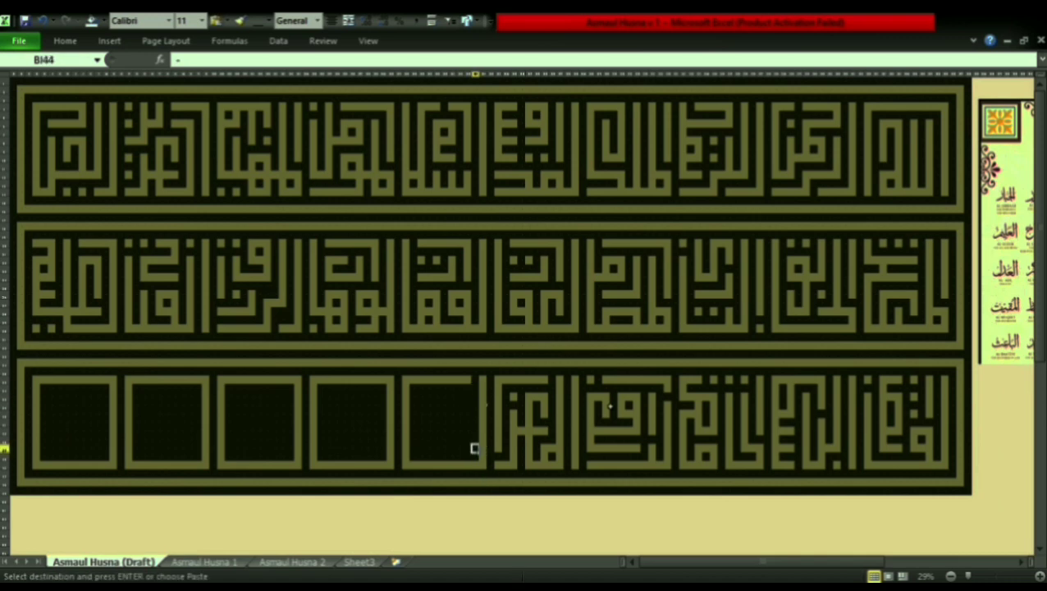
Copy part of a glyph and paste its strokes into the fourth square
click(412, 449)
key(ctrl+v)
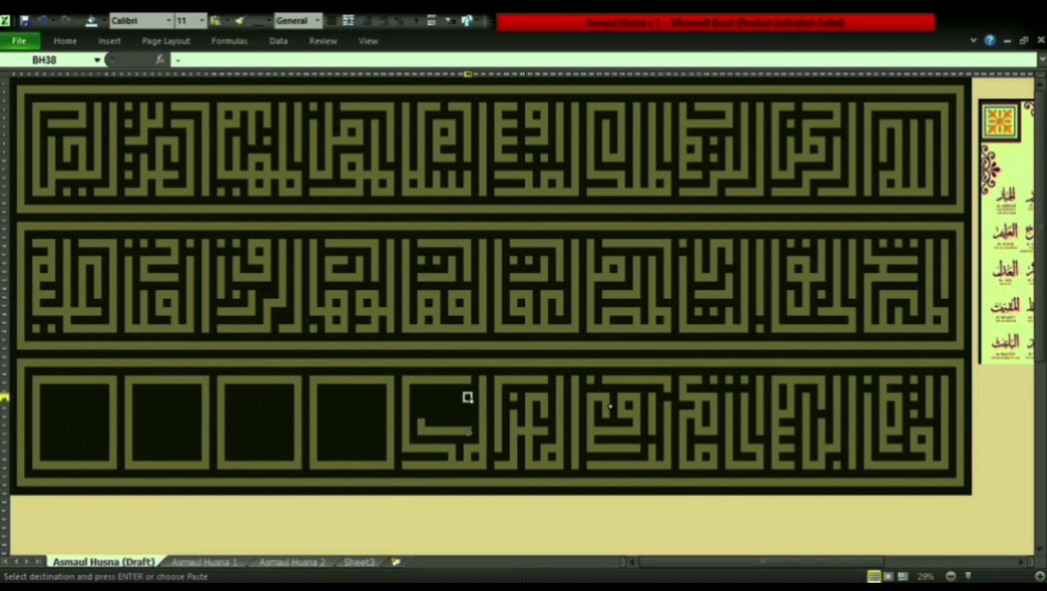
drag(435, 382, 472, 466)
key(ctrl+c)
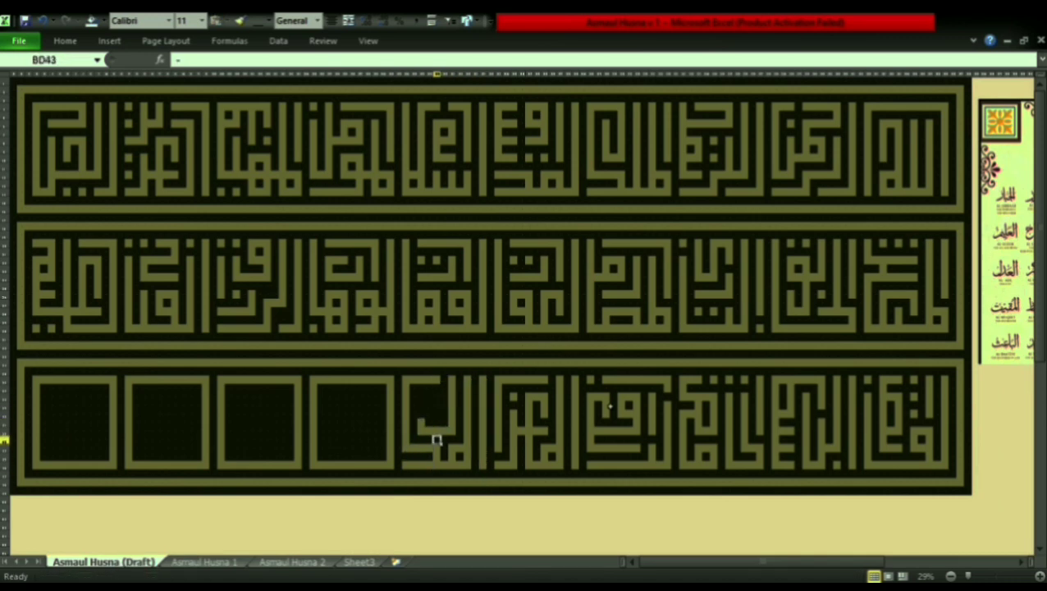
click(374, 380)
key(ctrl+v)
click(344, 451)
click(318, 448)
key(Escape)
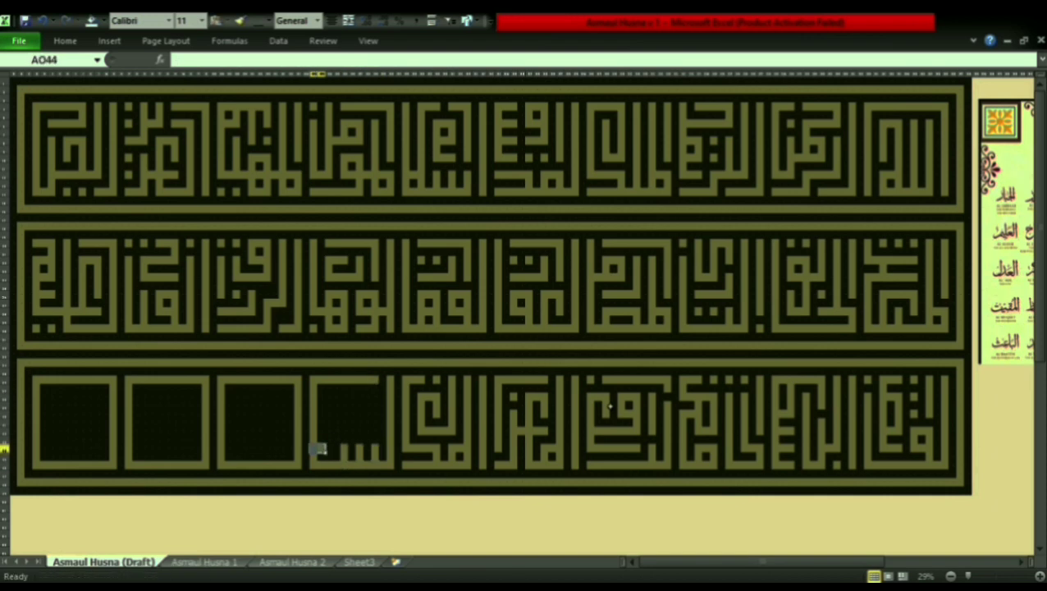
Finish the fourth square with additional pasted gold strokes
drag(317, 429, 351, 429)
key(ctrl+c)
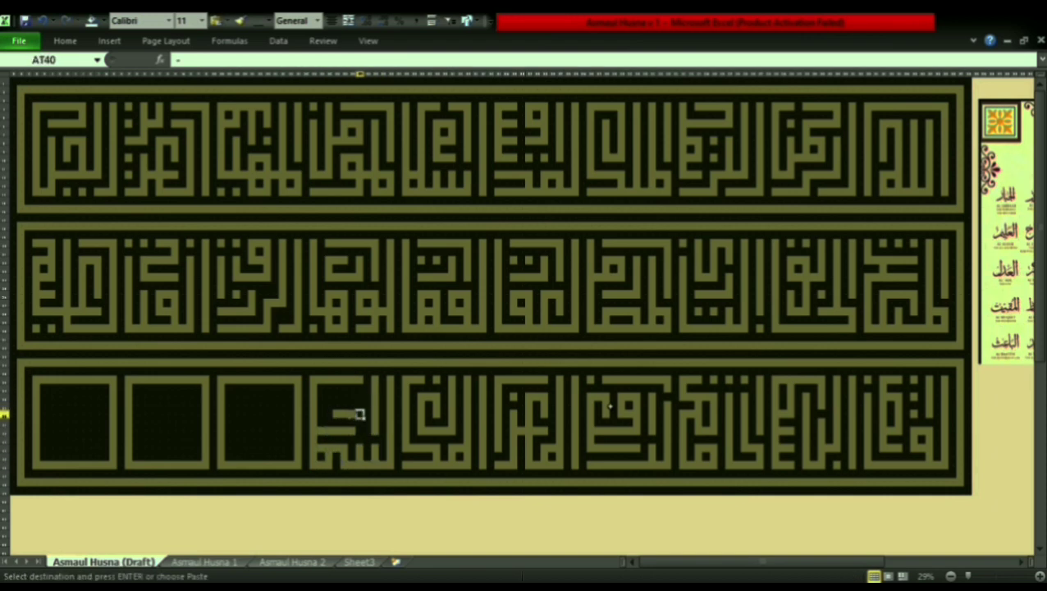
click(333, 396)
key(Return)
click(330, 398)
key(Return)
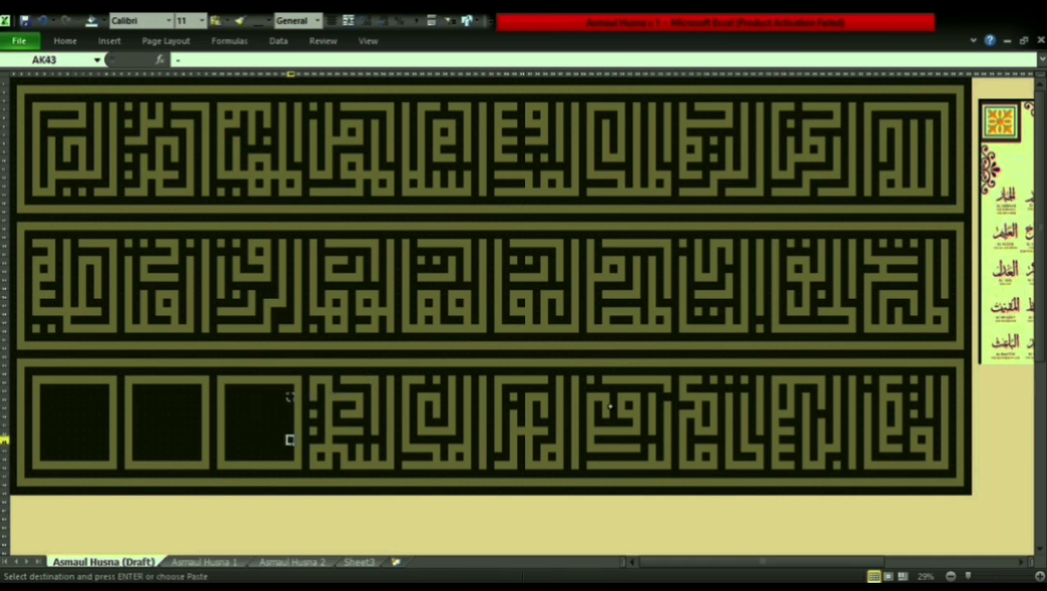
Fill the third square with L-shaped and vertical gold strokes
click(291, 448)
click(237, 457)
key(Return)
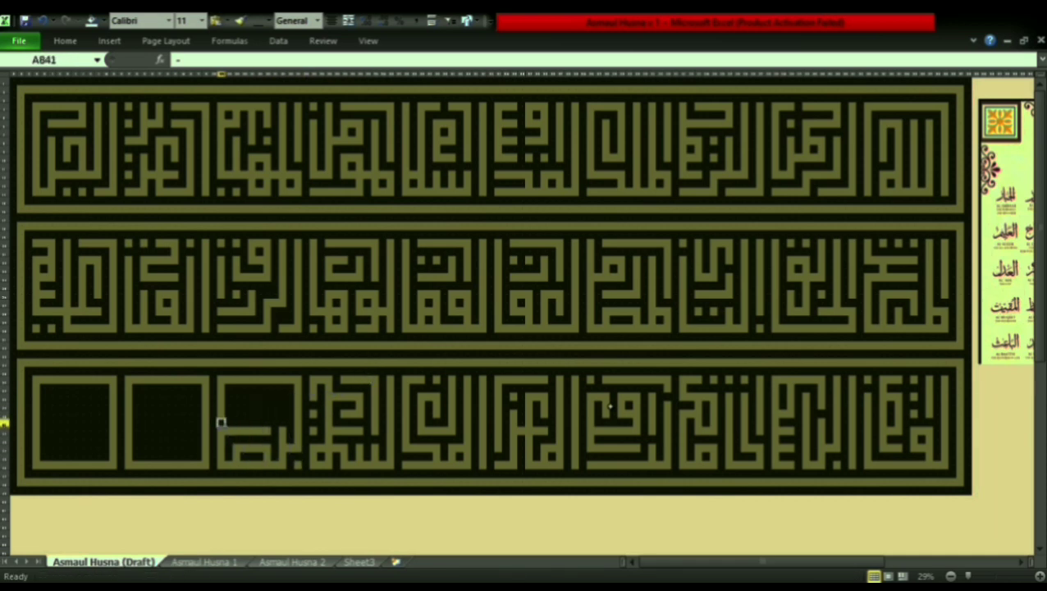
drag(236, 392, 237, 424)
key(ctrl+v)
click(266, 423)
key(Return)
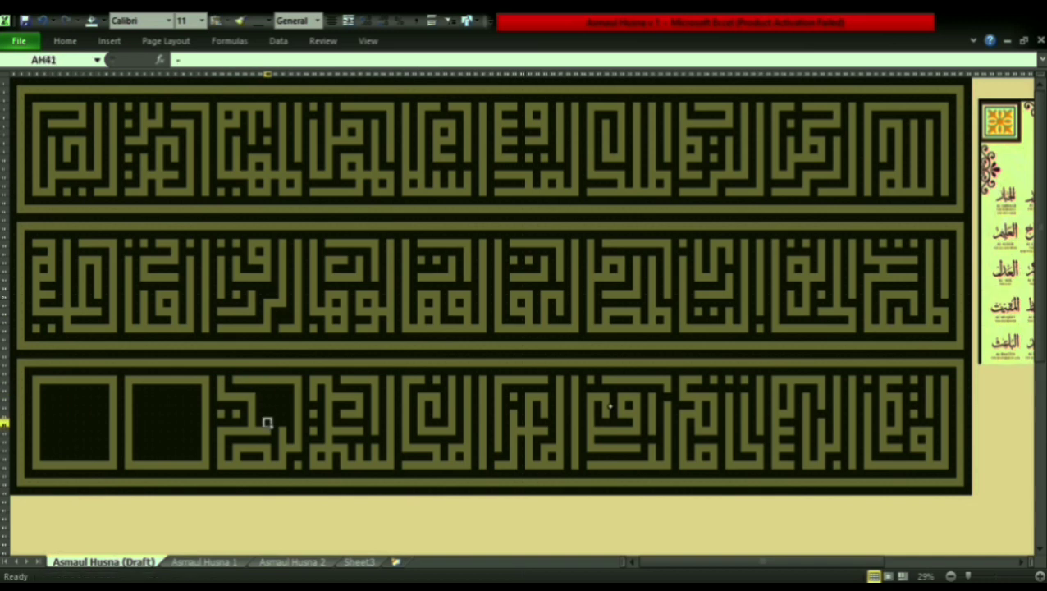
Paste gold strokes into several spots of the second square
key(ctrl+c)
click(189, 437)
key(ctrl+v)
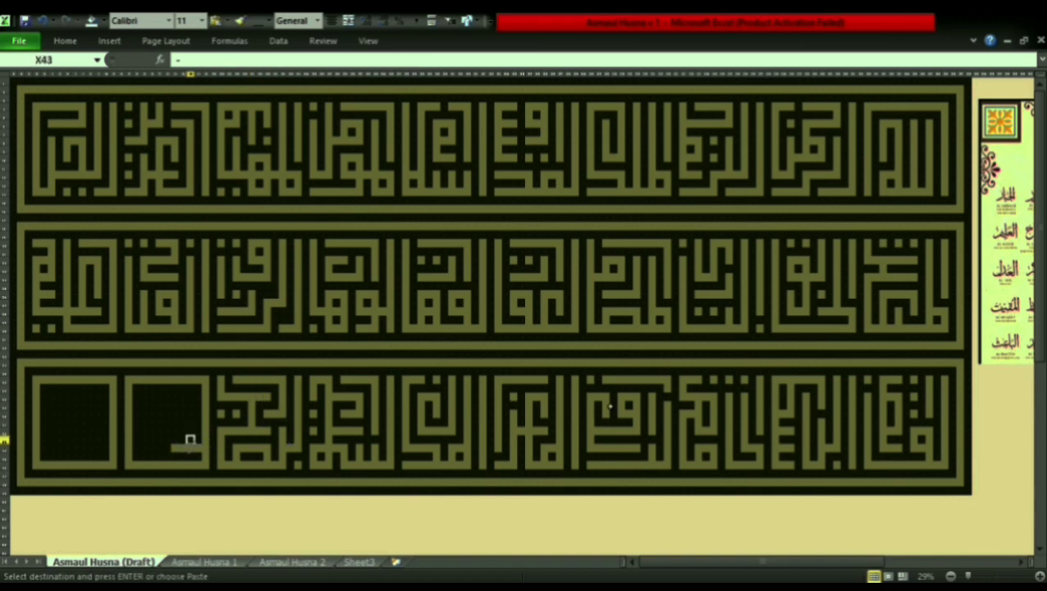
click(144, 449)
key(ctrl+v)
key(ctrl+v)
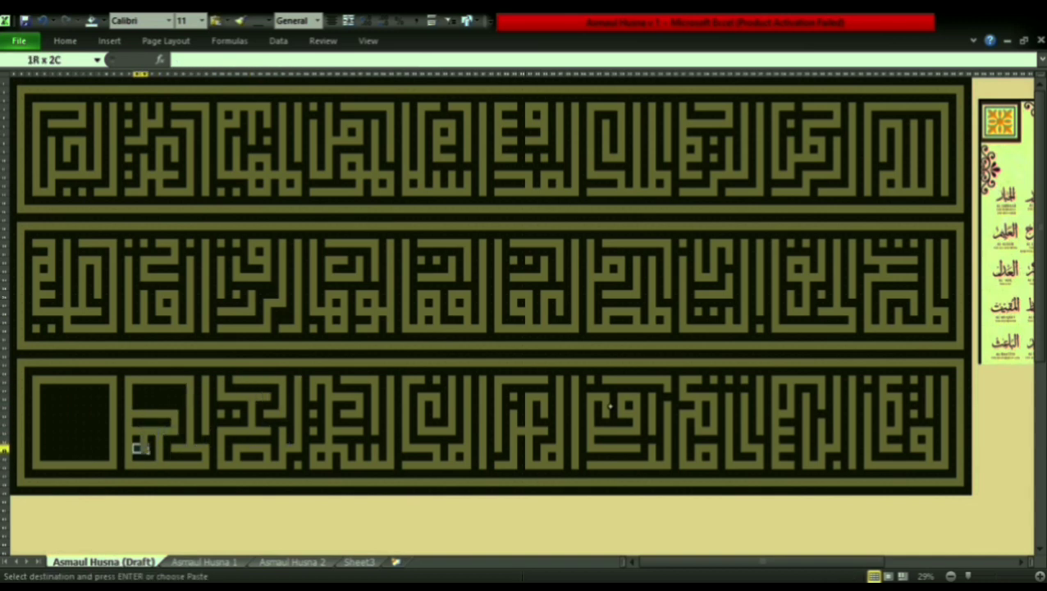
click(160, 427)
key(ctrl+v)
click(136, 405)
key(Return)
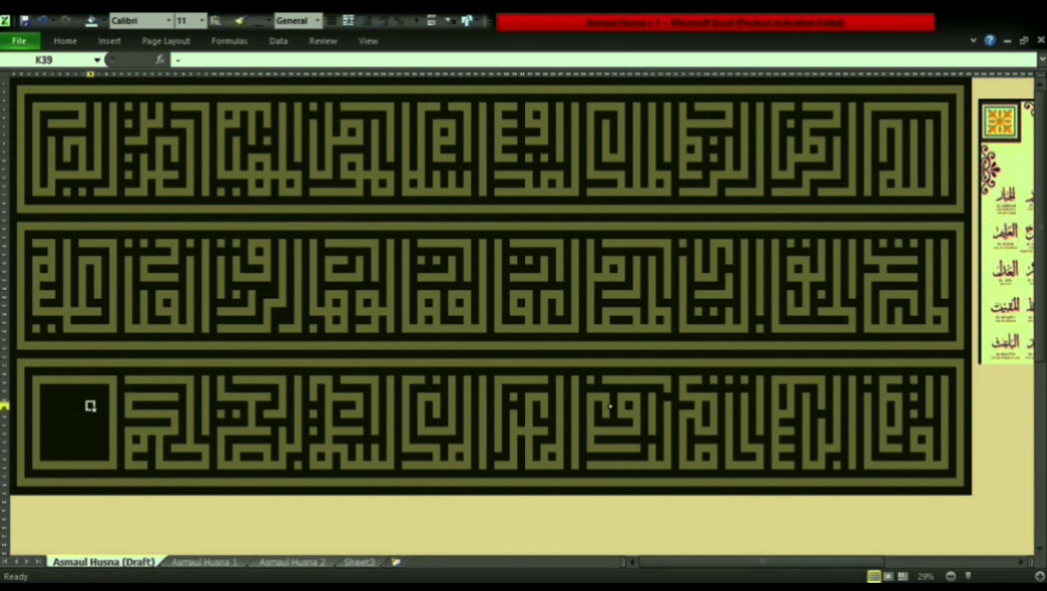
Paste the first gold strokes into the leftmost square
key(ctrl+c)
click(68, 449)
key(Return)
Add the final letters to the first square, then select the whole sheet and use Format Painter
key(ctrl+c)
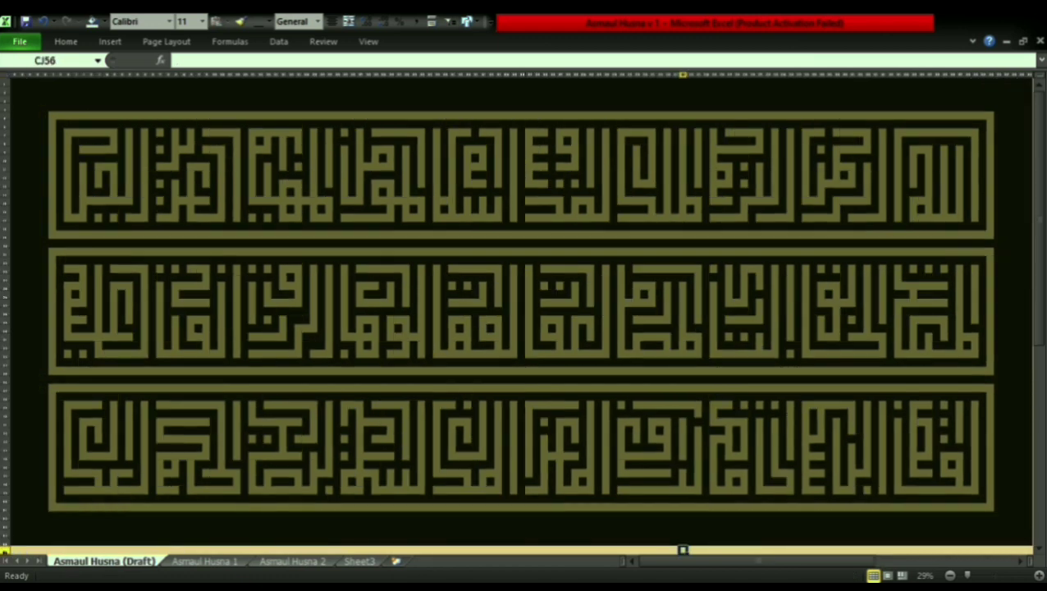
key(ctrl+a)
click(60, 115)
click(92, 21)
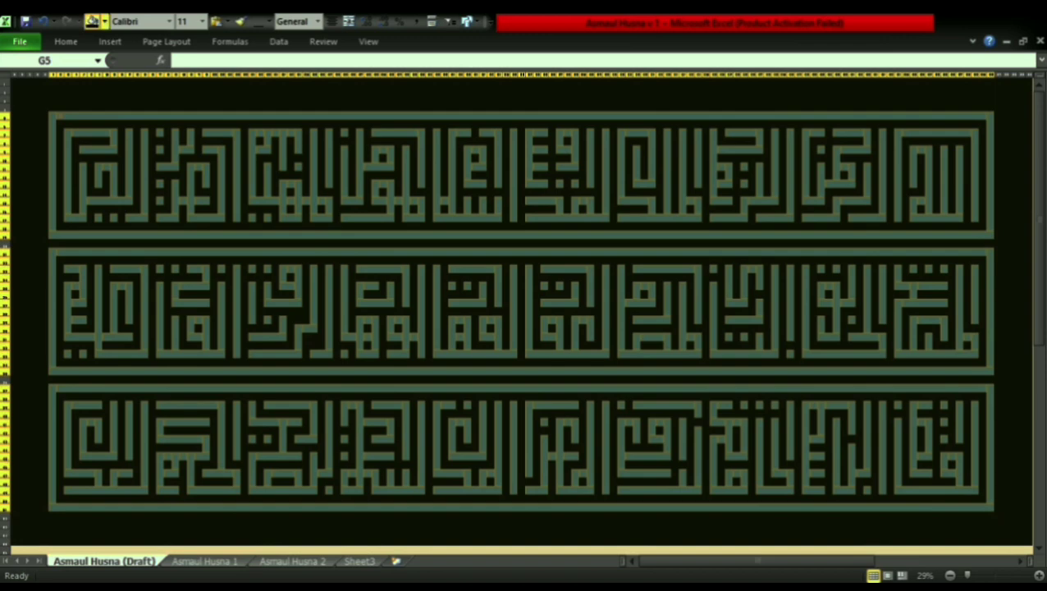